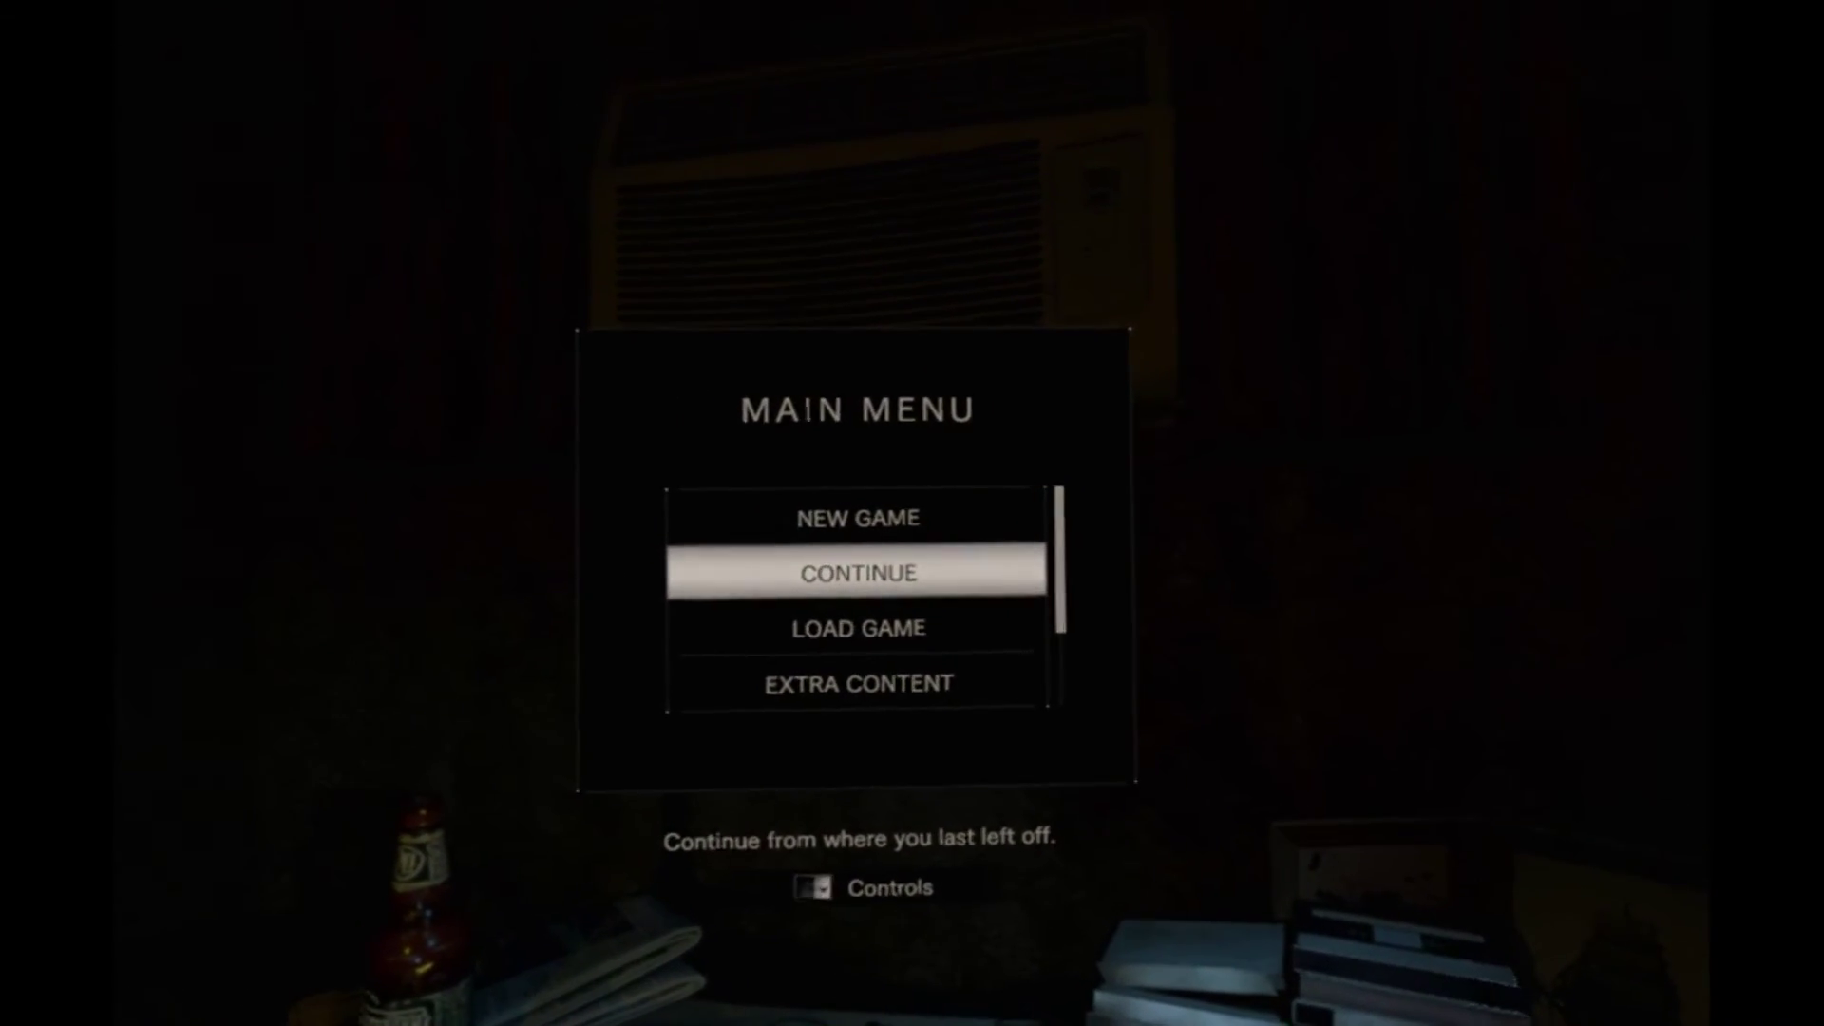
key(Return)
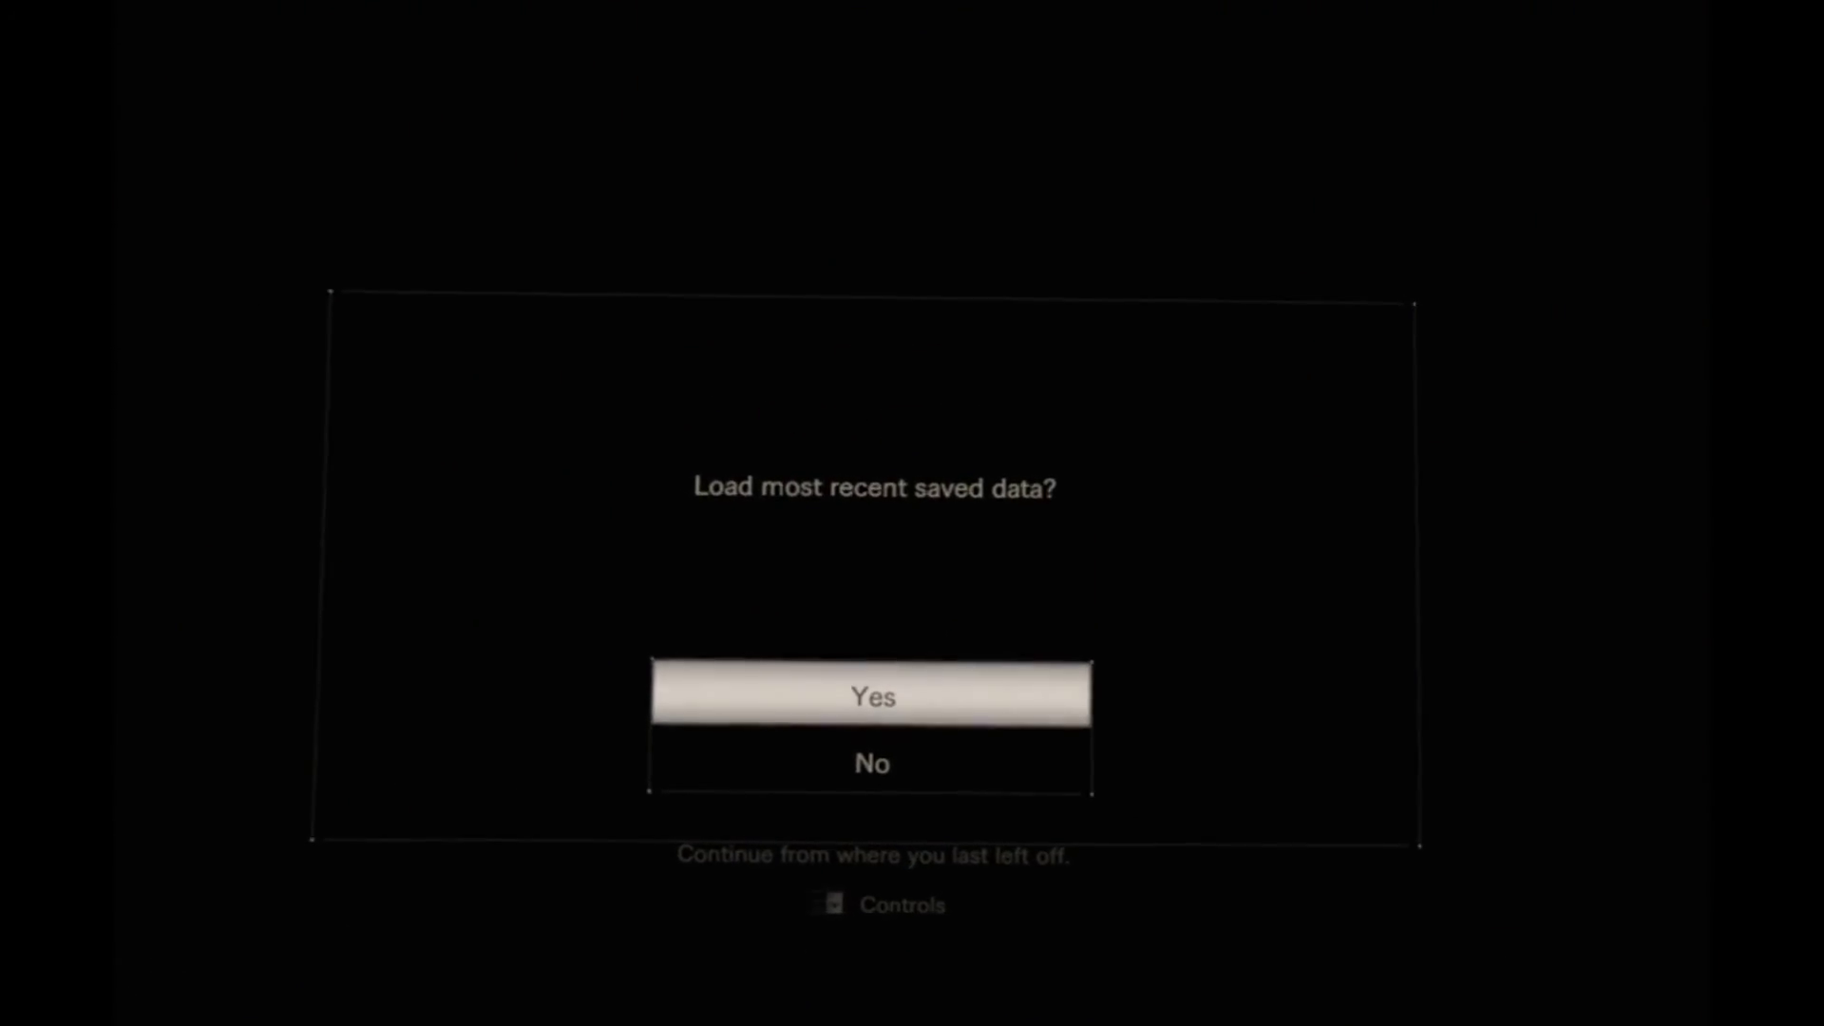